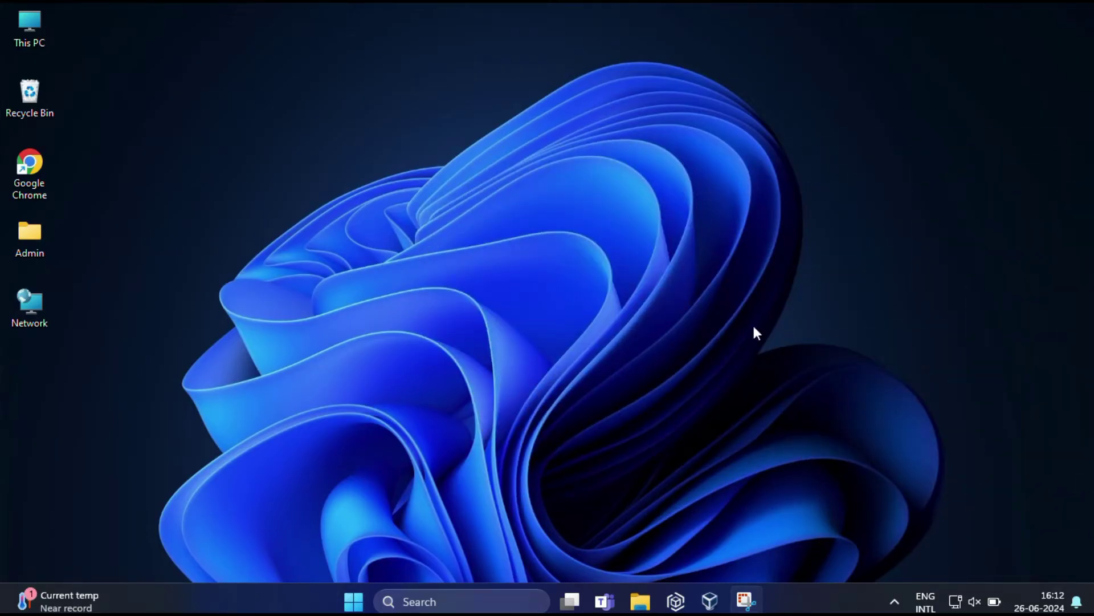
# Bring up the VirtualBox Manager and start the Ubuntu 2024 virtual machine.
pyautogui.click(710, 601)
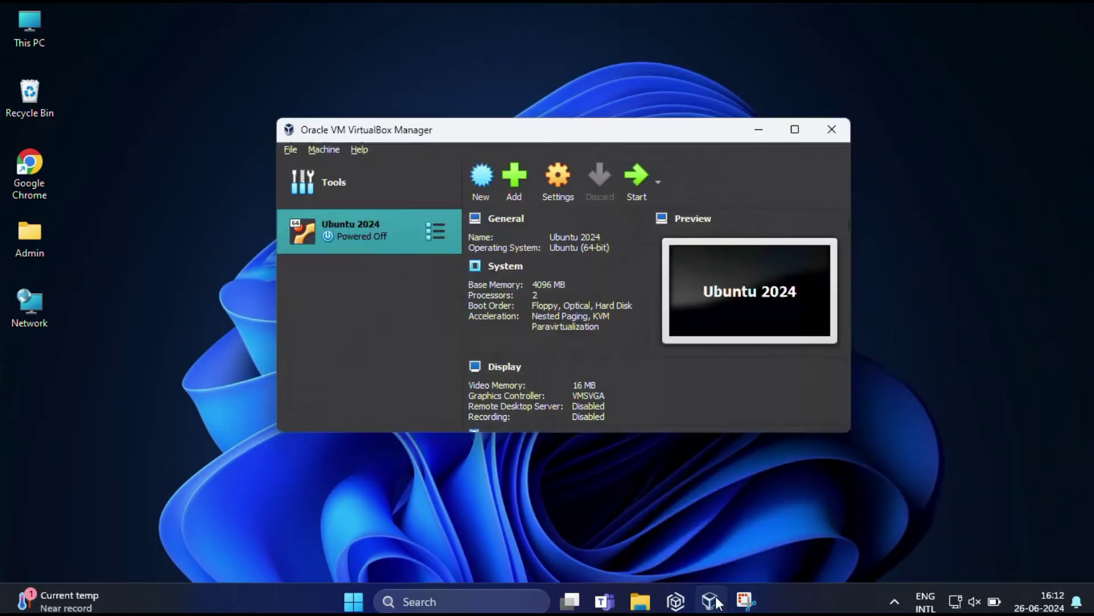
pyautogui.click(641, 185)
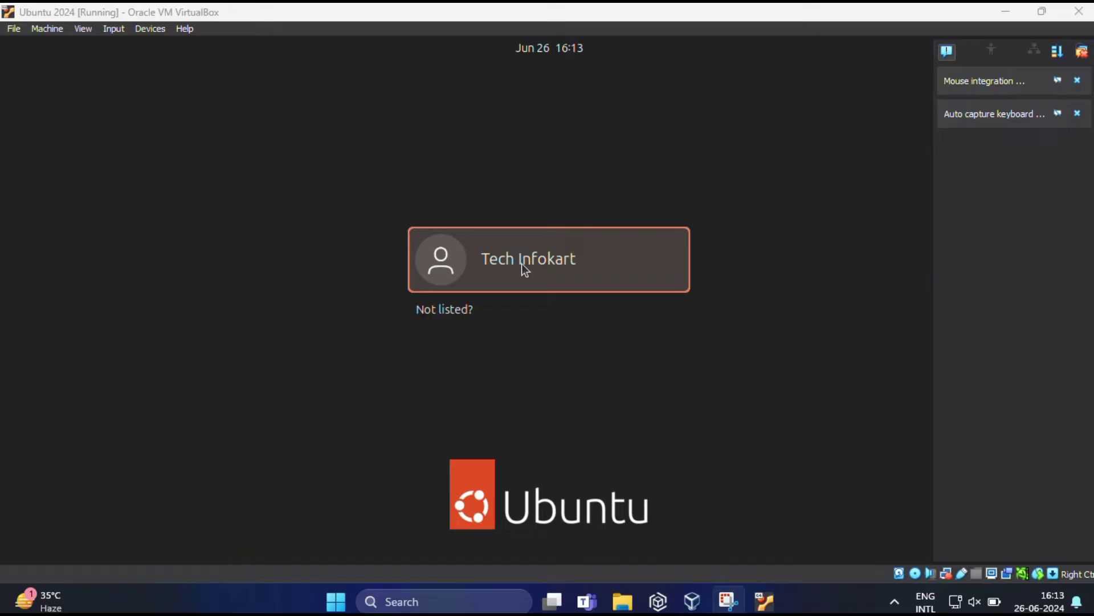
# Select the user account on the Ubuntu login screen and submit a password.
pyautogui.click(521, 268)
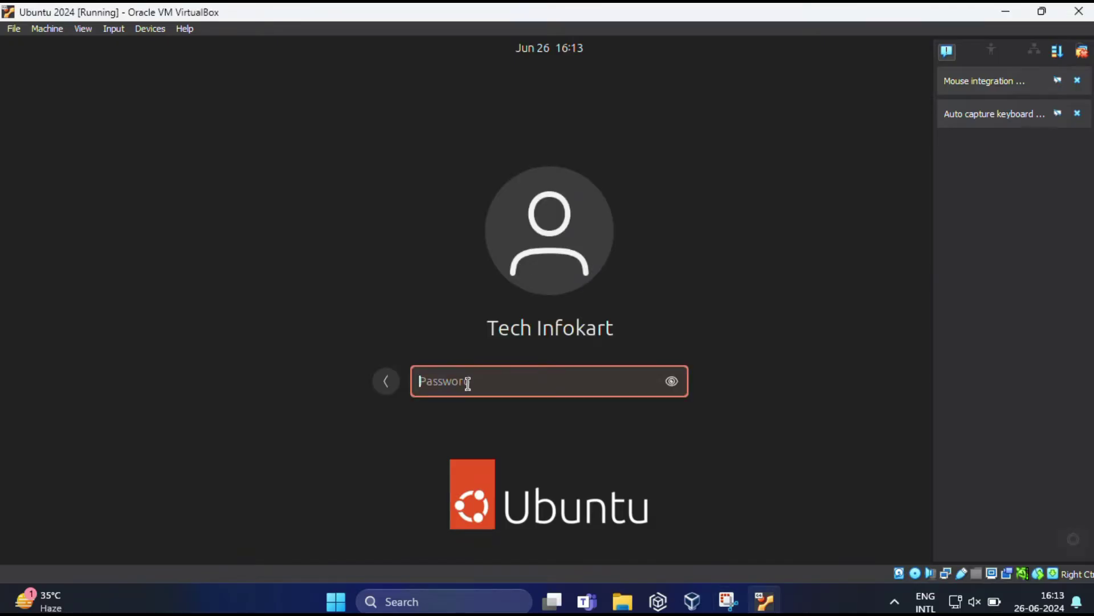
pyautogui.write('●●●●●')
pyautogui.press('Return')
# Dismiss the notifications and choose Restart from the Ubuntu system menu's power options.
pyautogui.click(1081, 51)
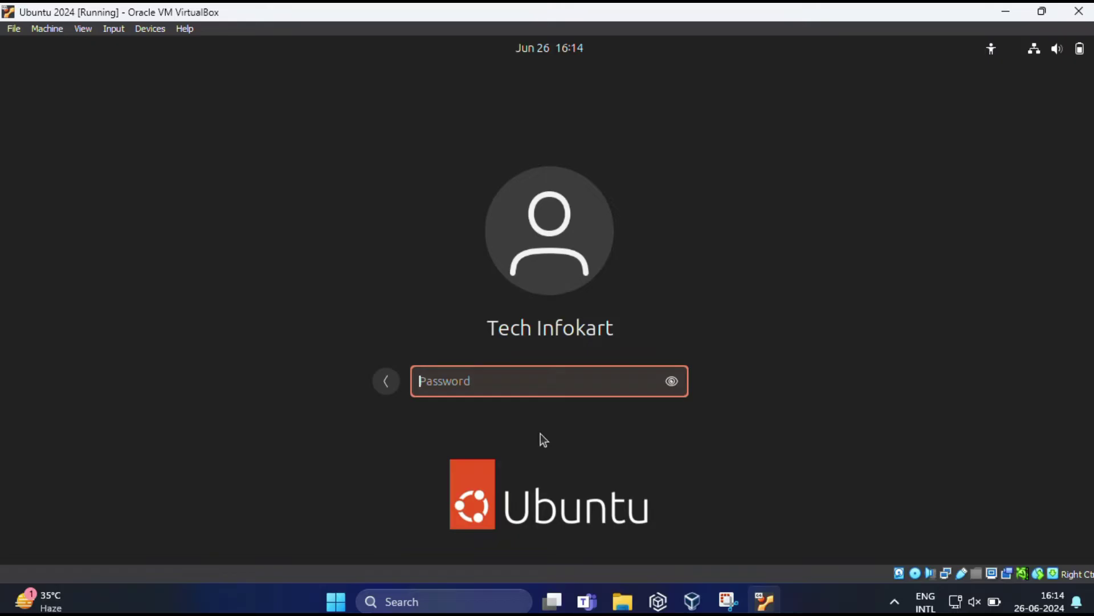
pyautogui.click(1045, 50)
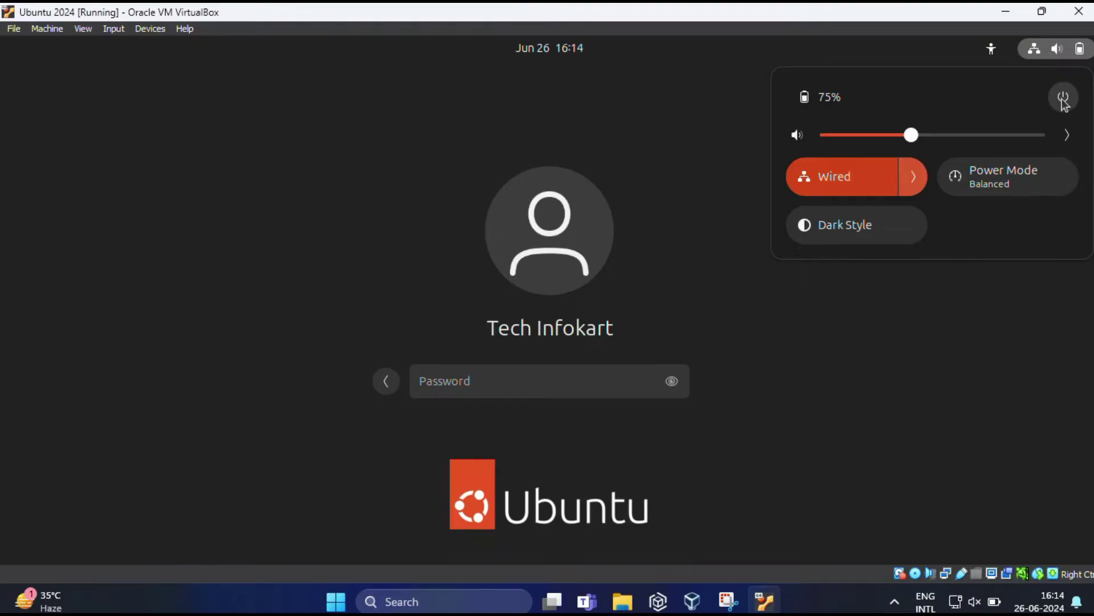
pyautogui.click(1063, 99)
pyautogui.click(1063, 100)
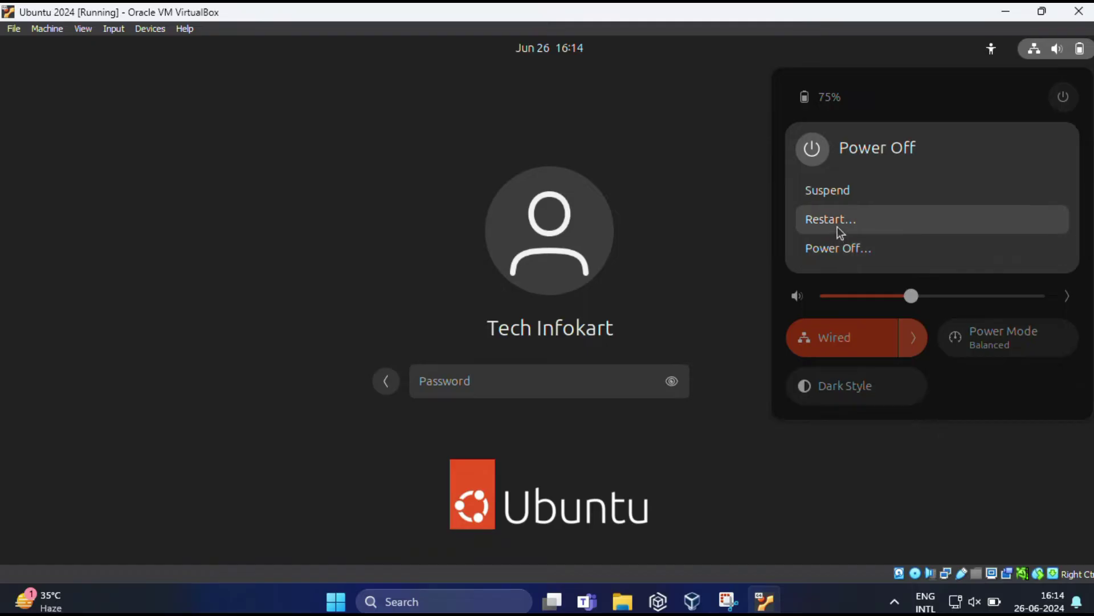
pyautogui.click(838, 224)
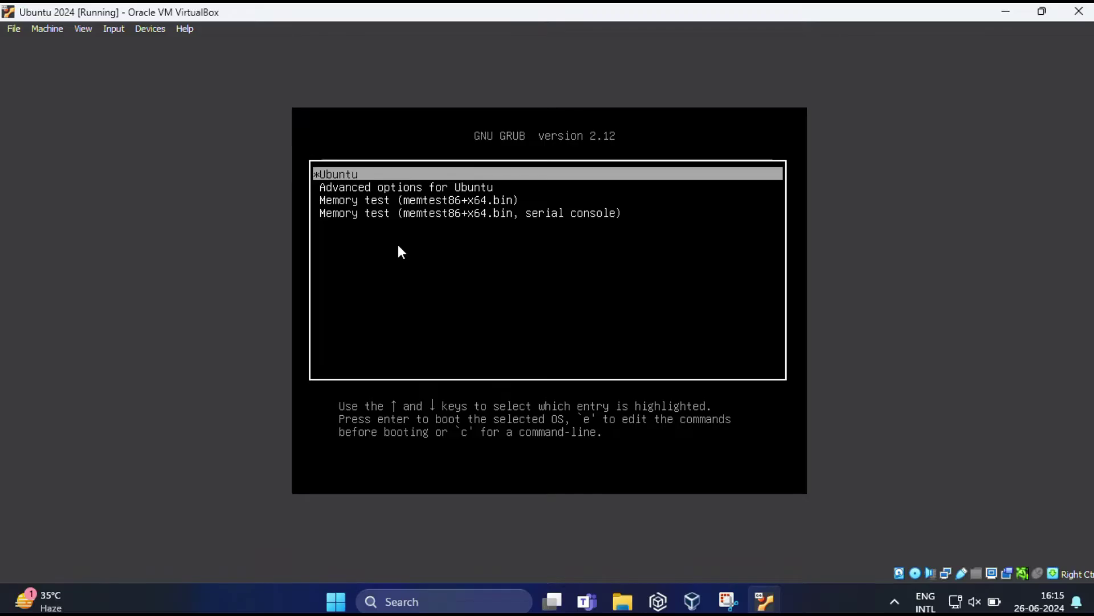
# Pick 'Advanced options for Ubuntu' in GRUB and boot the recovery mode entry.
pyautogui.press('Down')
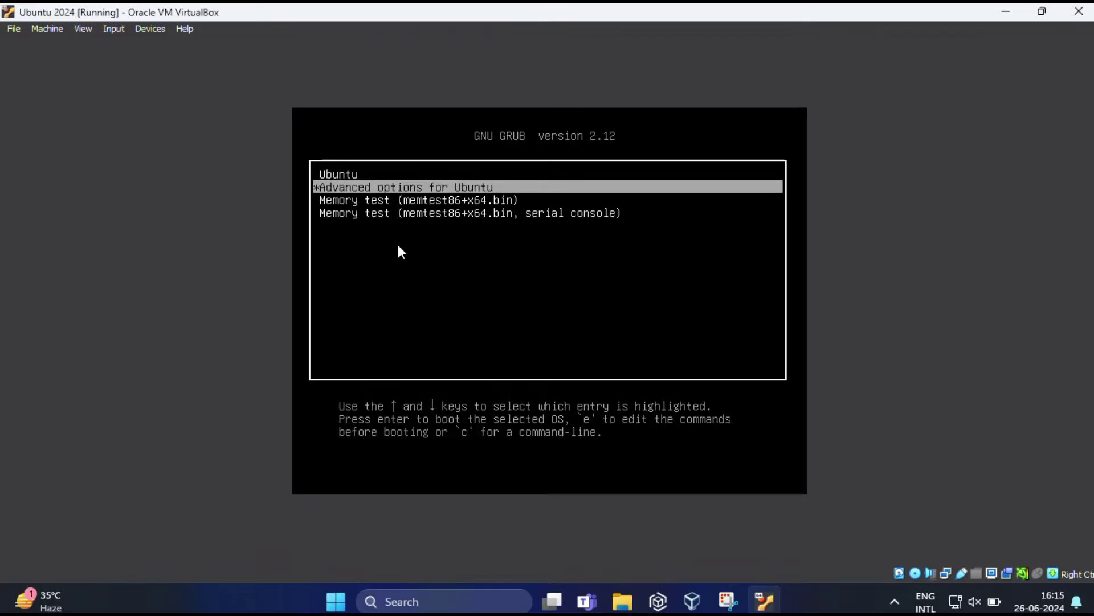
pyautogui.press('Return')
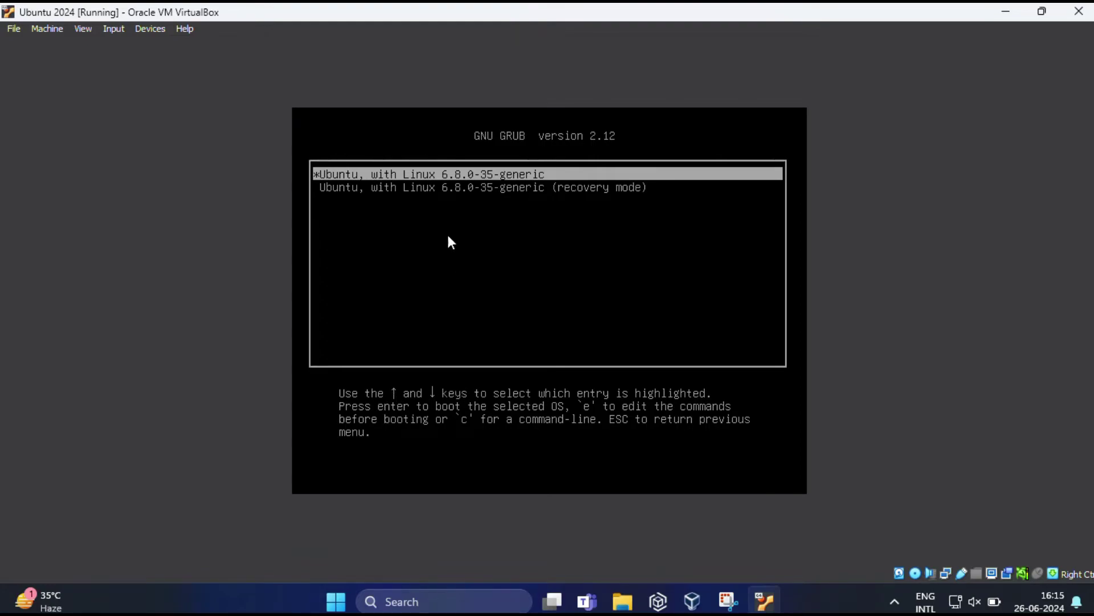
pyautogui.press('Down')
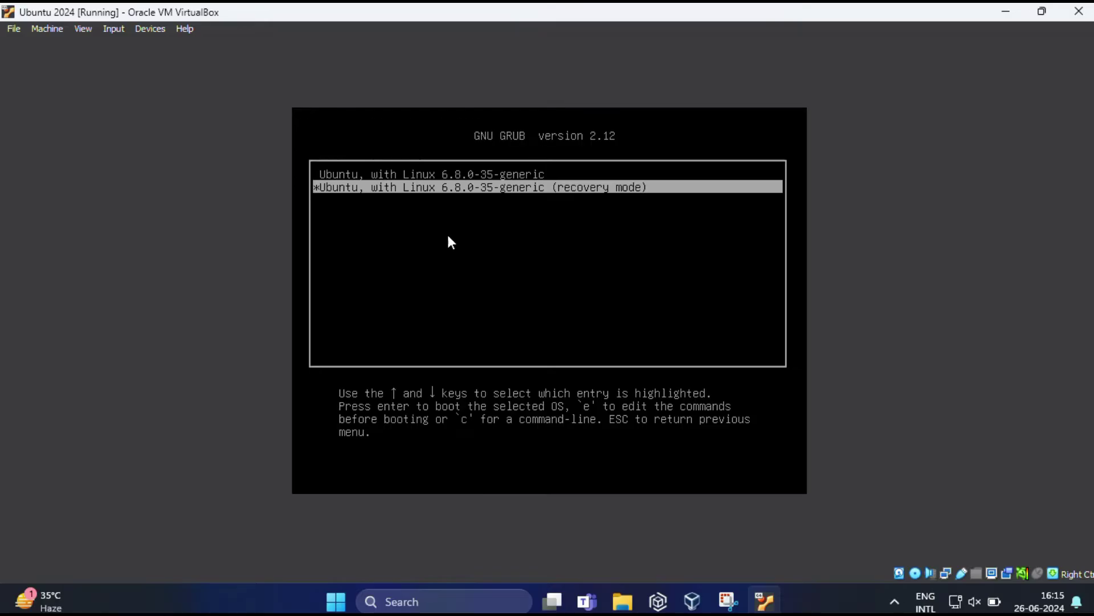
pyautogui.press('Return')
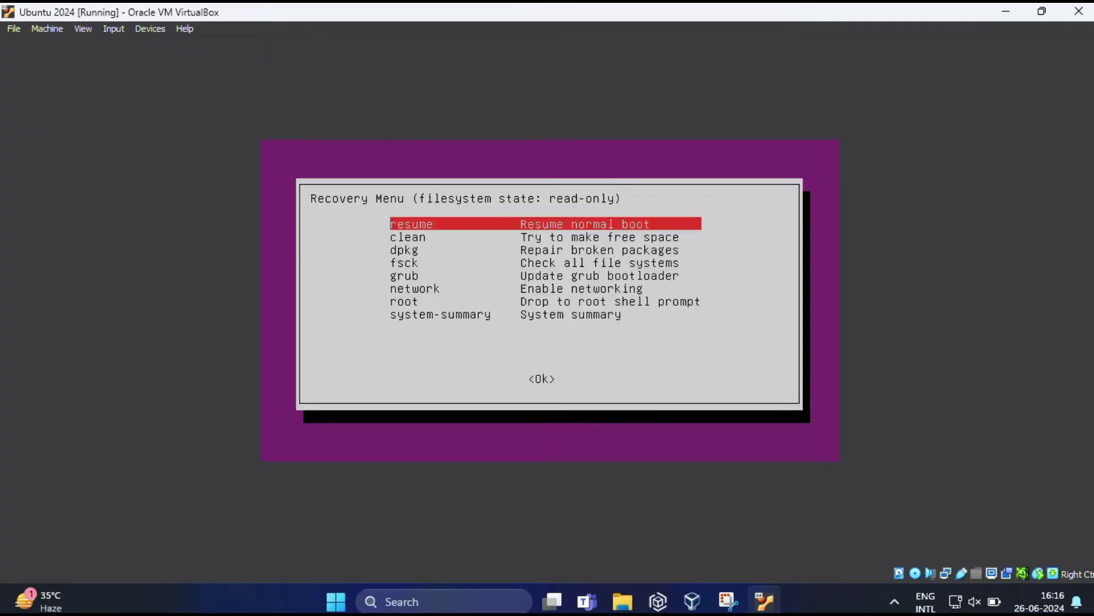
# Choose 'root – Drop to root shell prompt' and continue into maintenance mode.
pyautogui.press('Down')
pyautogui.press('Down')
pyautogui.press('Down')
pyautogui.press('Down')
pyautogui.press('Down')
pyautogui.press('Down')
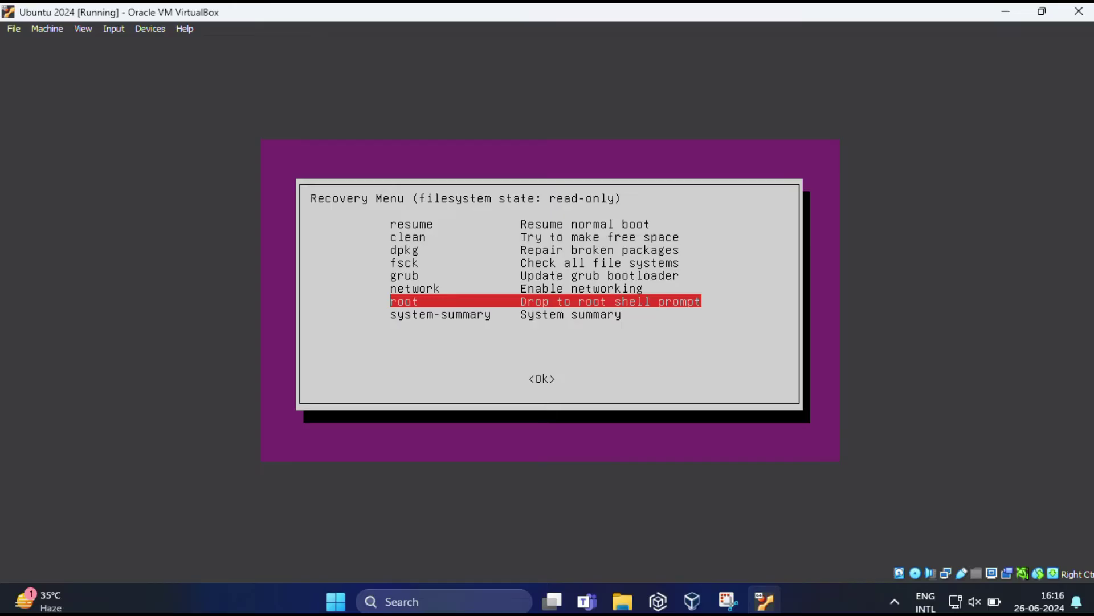
pyautogui.press('Return')
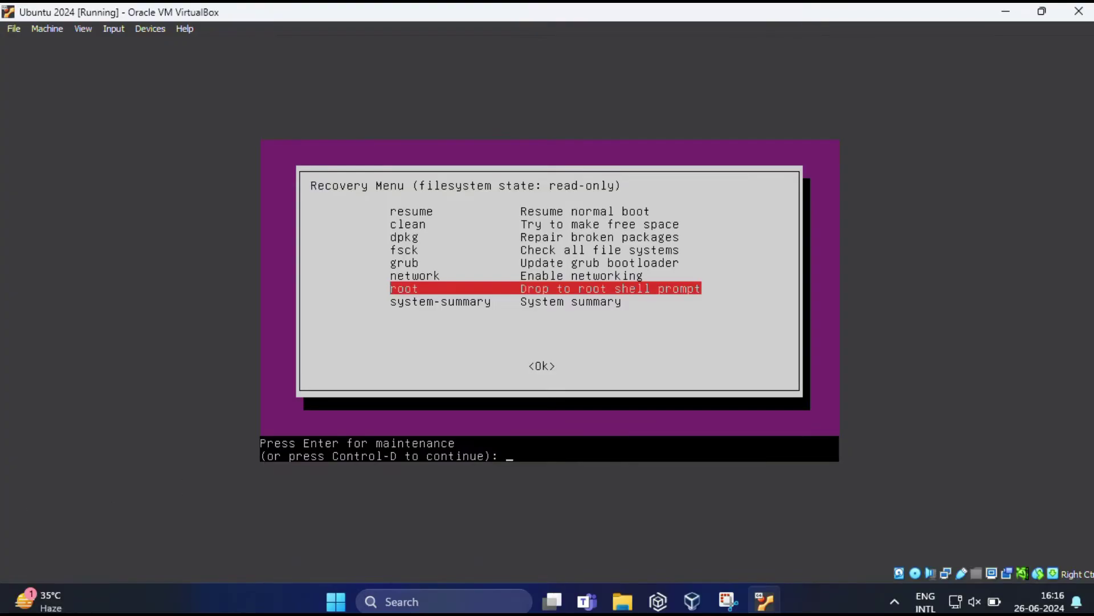
pyautogui.press('Return')
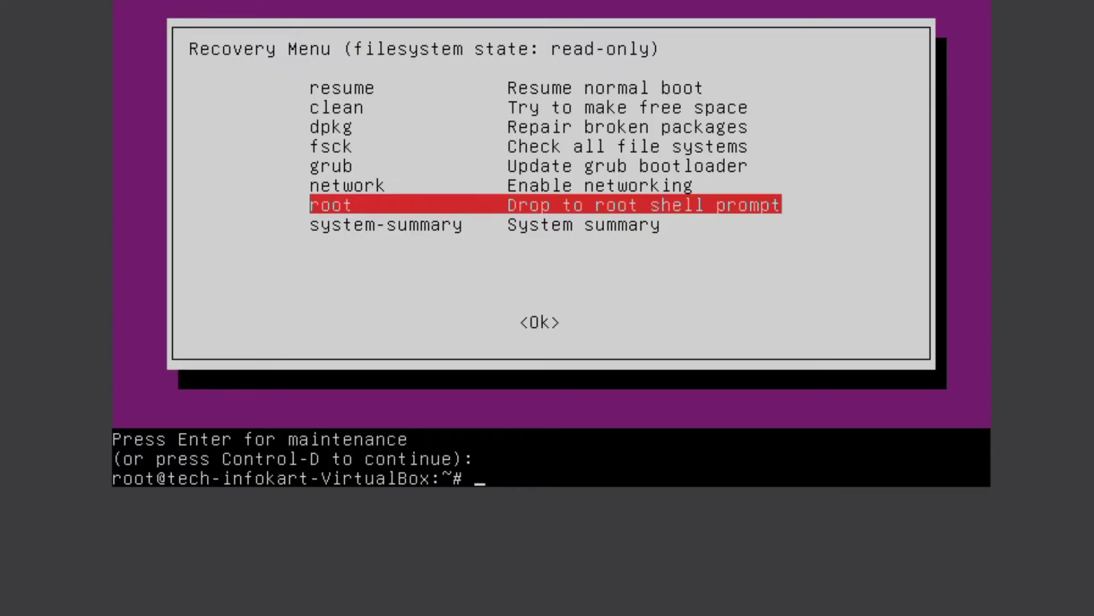
pyautogui.write('mount -n -o')
pyautogui.write(' remou')
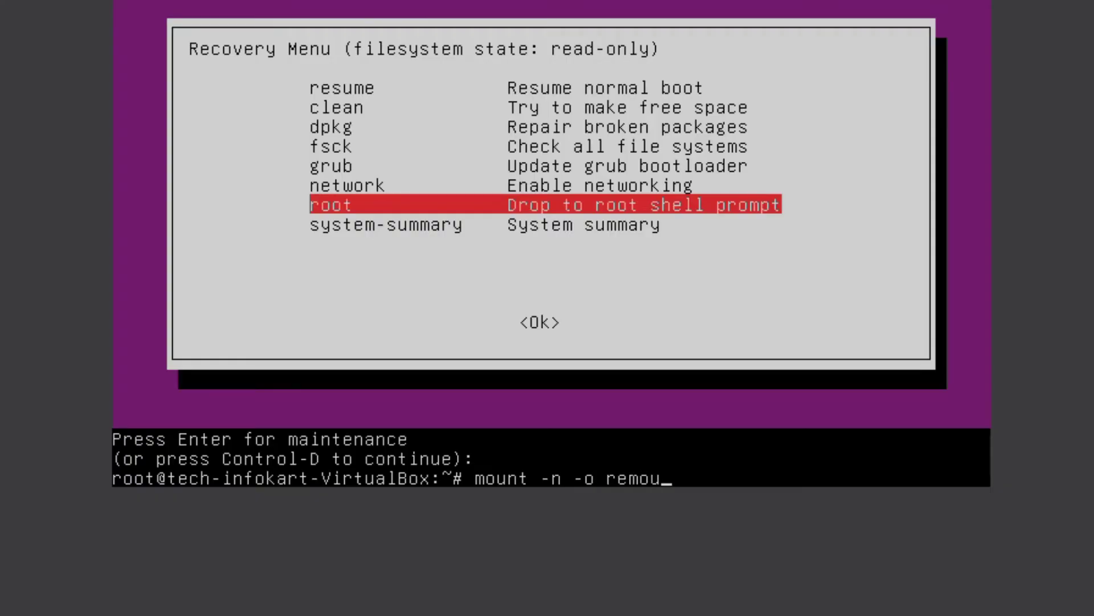
pyautogui.write('nt,')
pyautogui.write('rw')
pyautogui.write(' /')
# Run 'mount -n -o remount,rw /' to make the root filesystem writable.
pyautogui.press('Return')
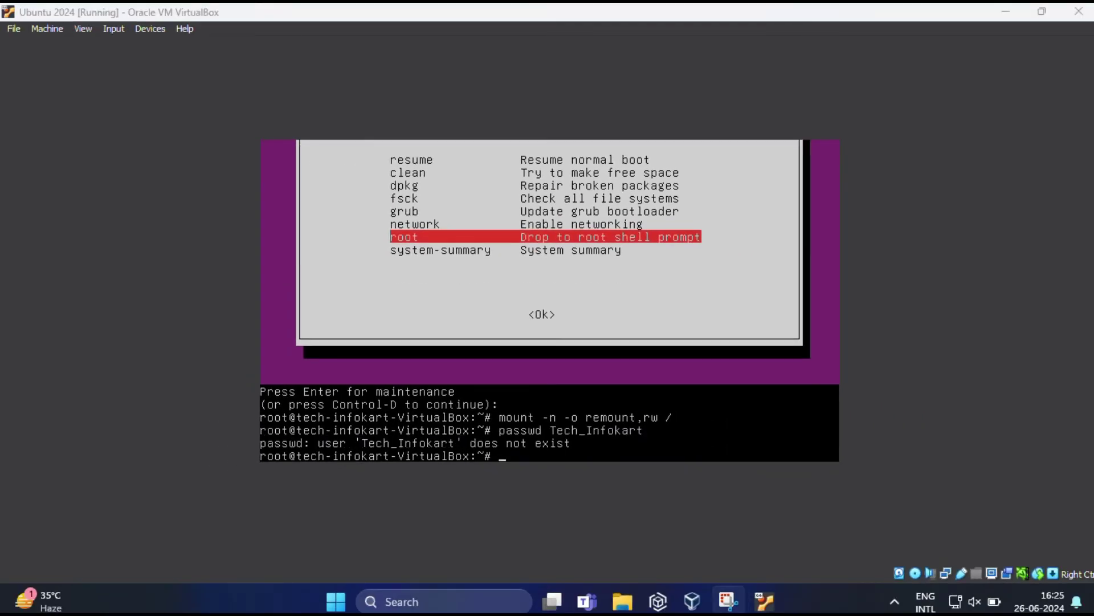
pyautogui.write('pass')
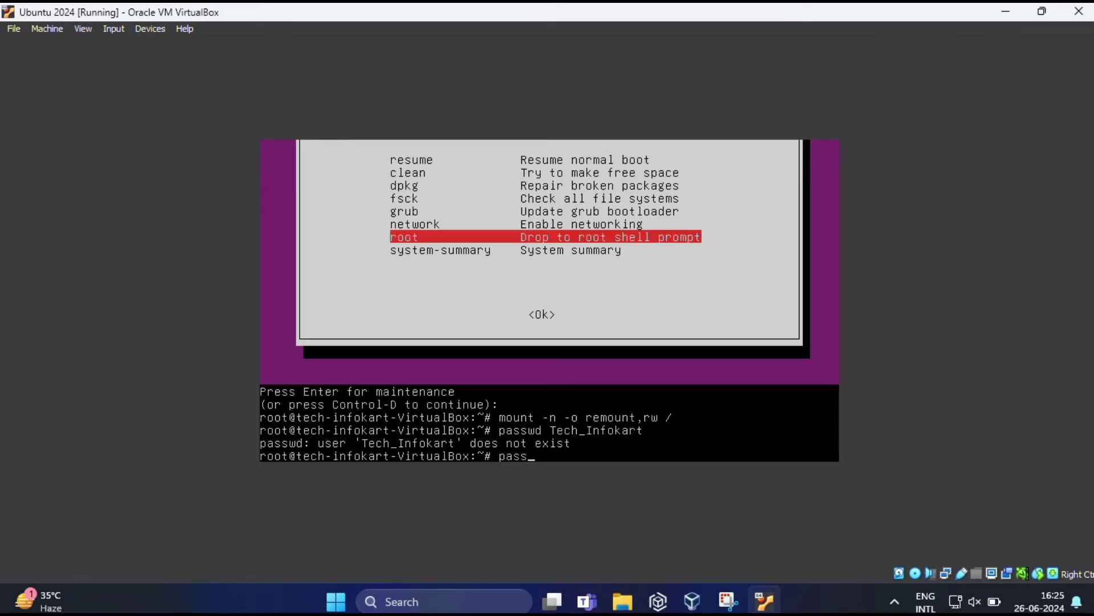
pyautogui.write('wd')
pyautogui.write(' tech-')
pyautogui.write('infokart')
# Run passwd for the tech-infokart account, then enter and confirm the new password.
pyautogui.press('Return')
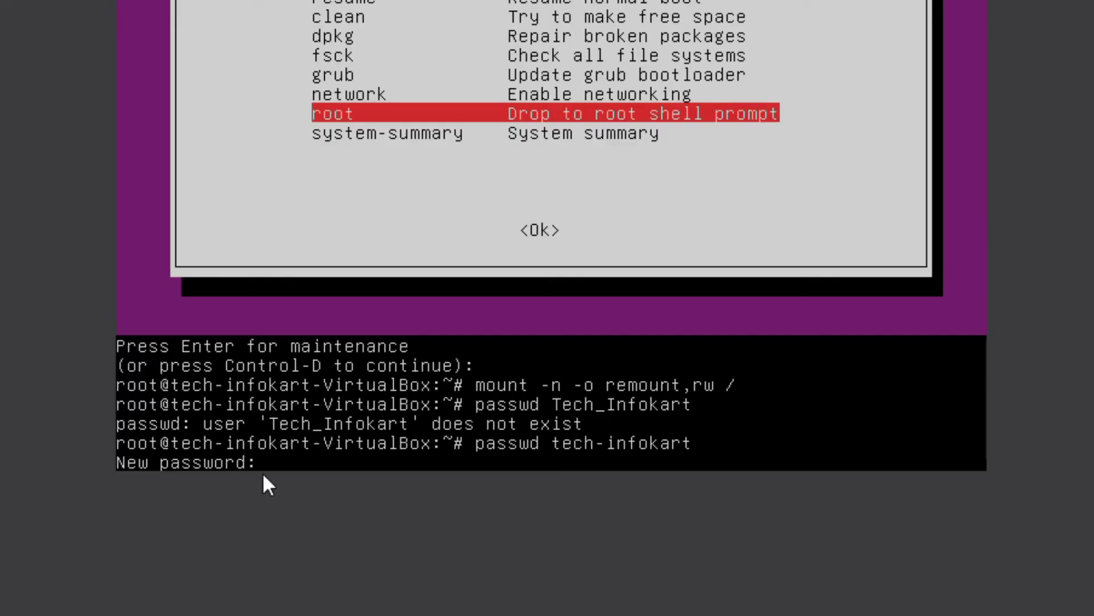
pyautogui.press('Return')
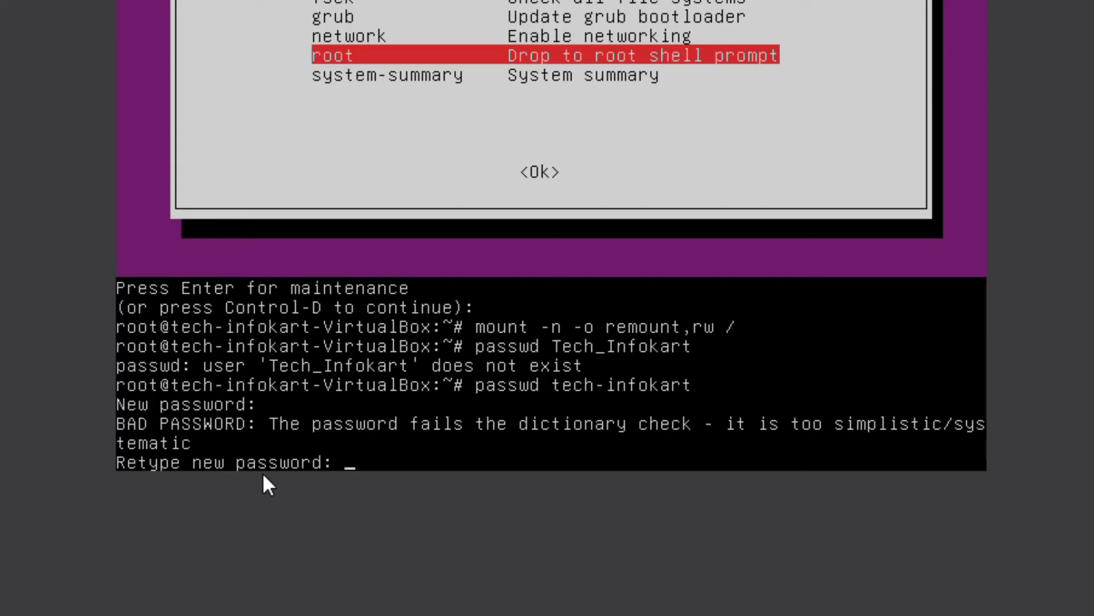
pyautogui.press('Return')
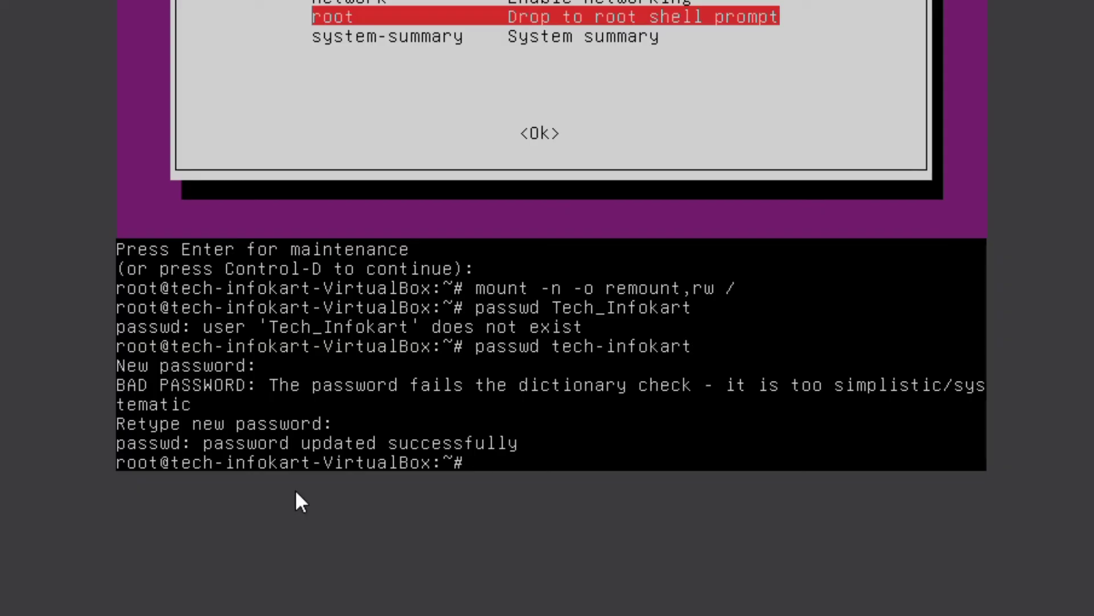
pyautogui.write('reboot')
# Run 'reboot' from the root shell to restart the Ubuntu guest.
pyautogui.press('Return')
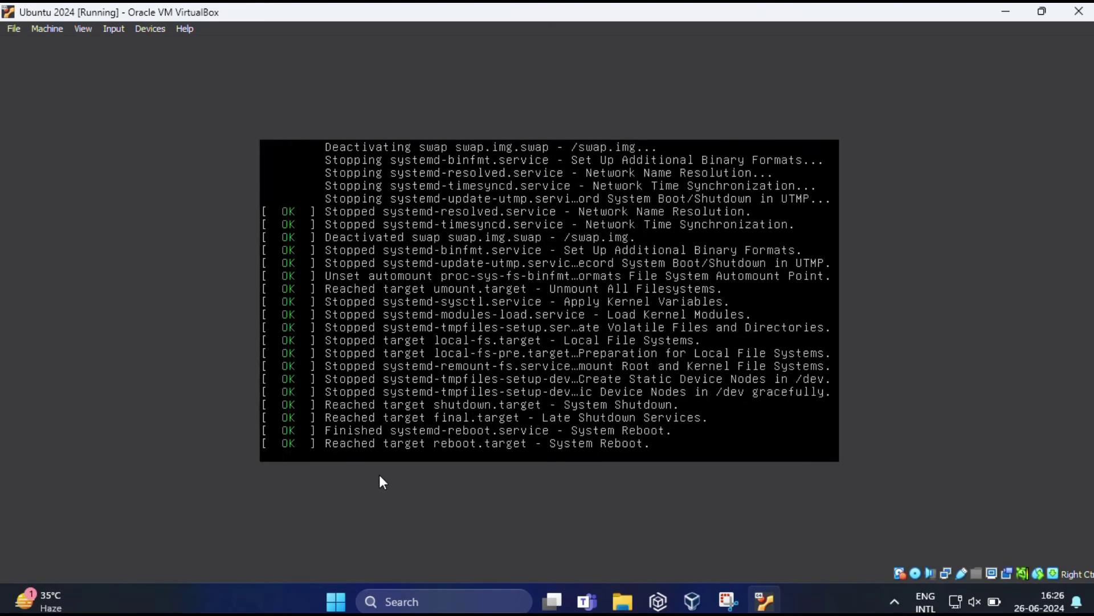